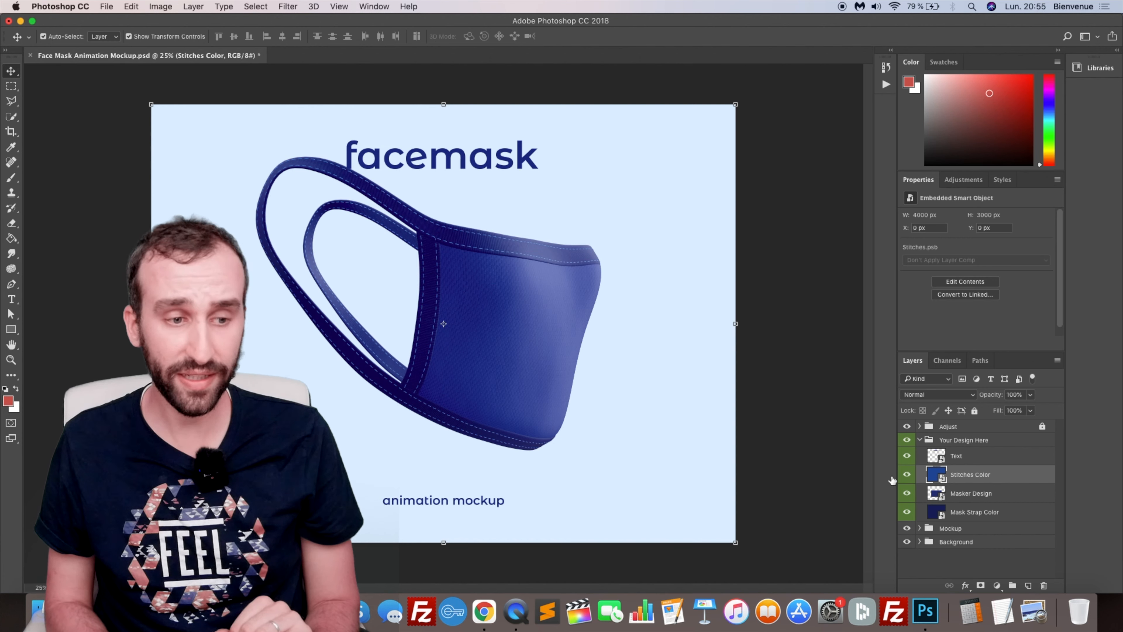
Open the contents of the Text smart object and select its Your Text Here layer.
click(944, 464)
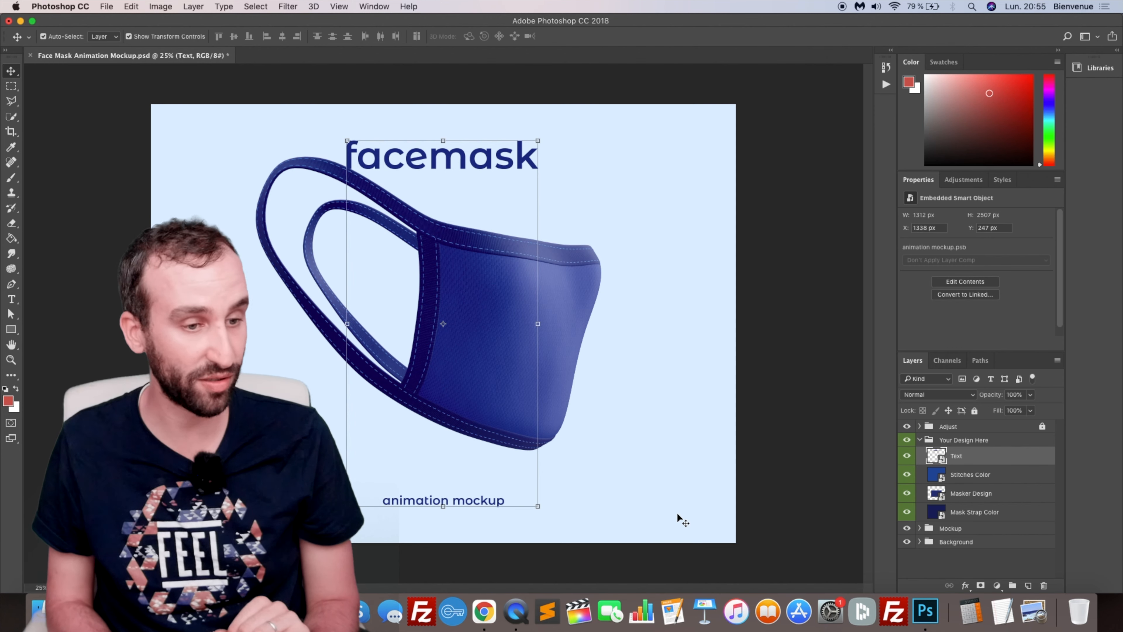
double_click(943, 463)
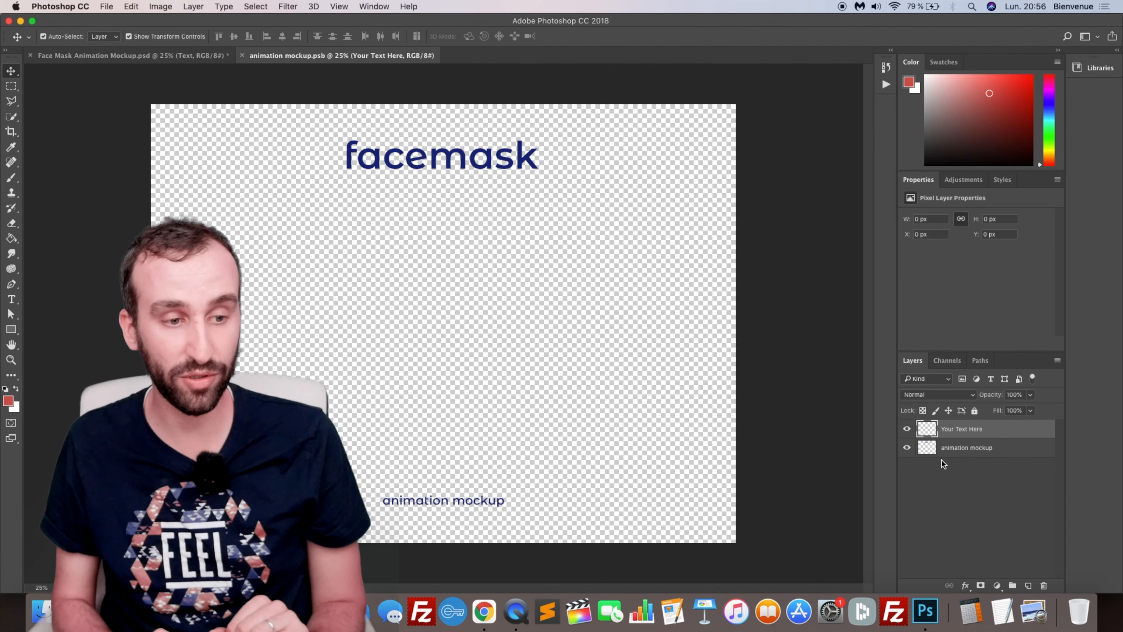
click(442, 149)
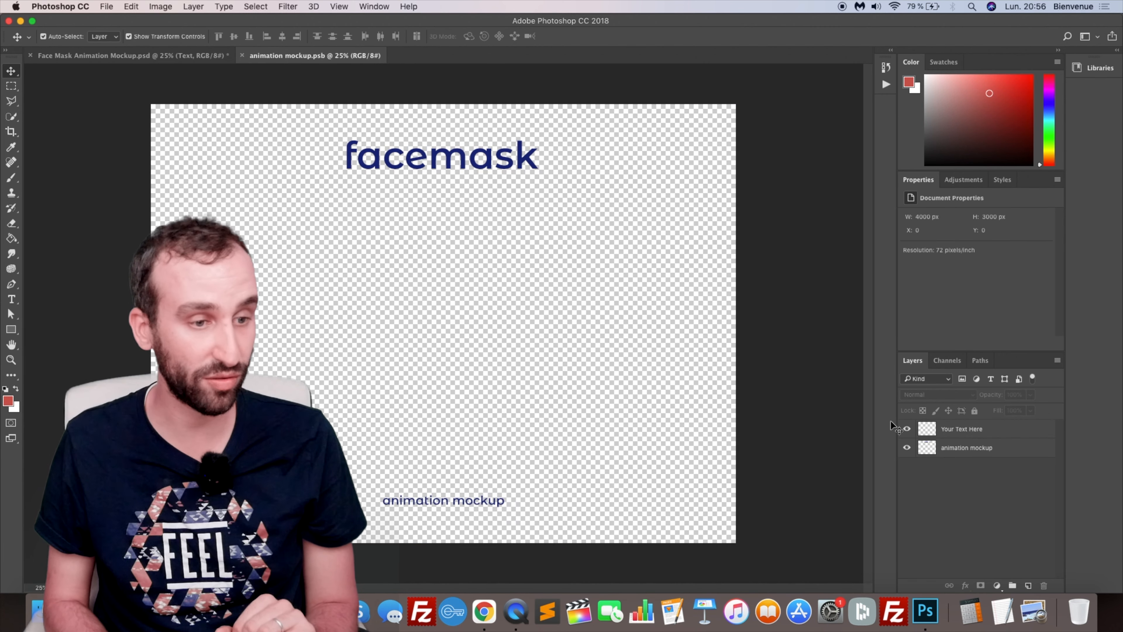
click(966, 435)
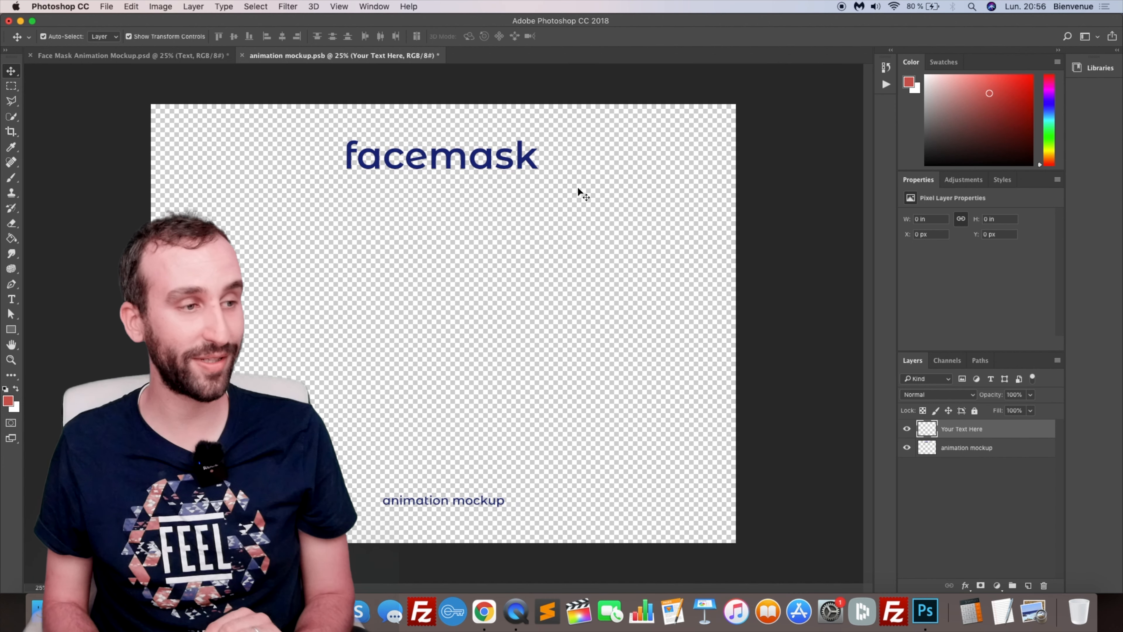
Hide the animation mockup and Your Text Here layers, save the smart object and return to the face mask mockup.
click(906, 447)
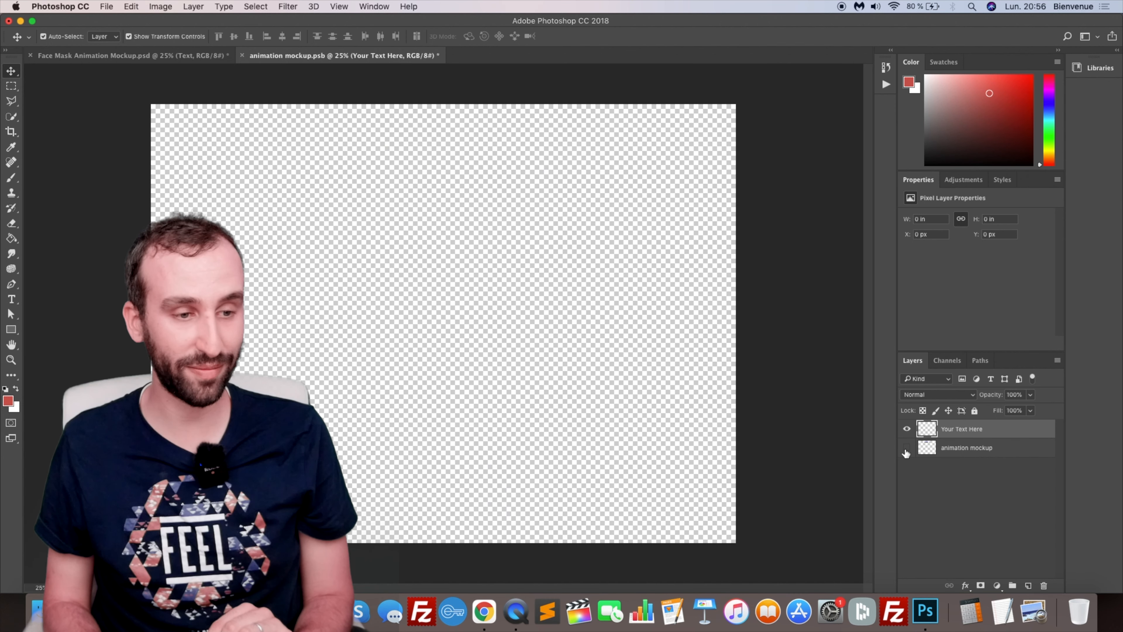
click(907, 429)
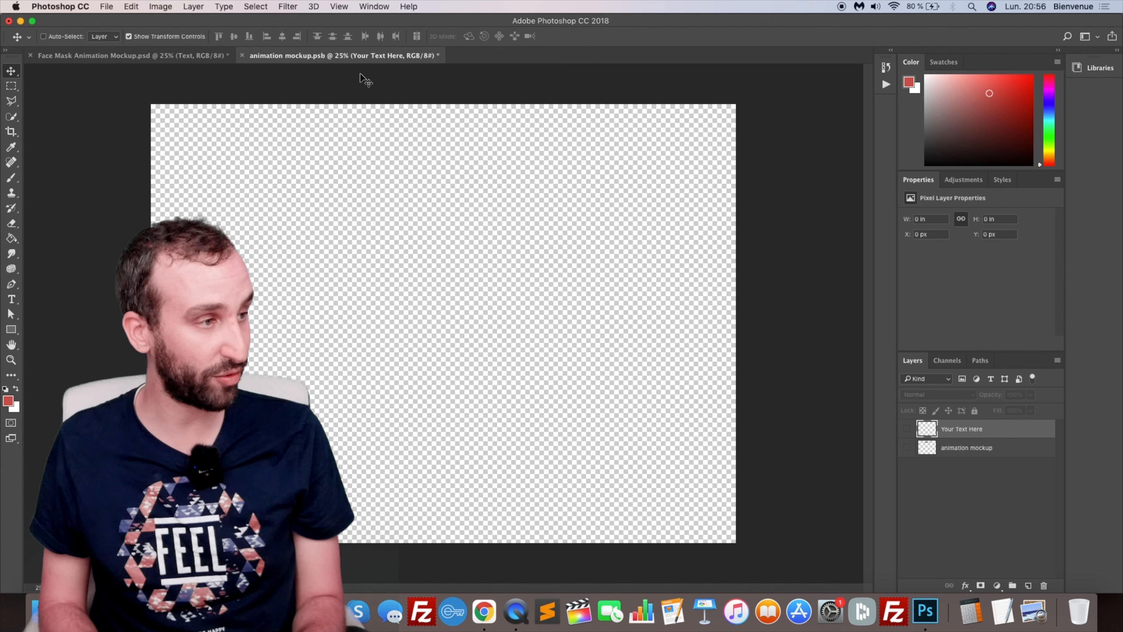
key(super+s)
click(140, 58)
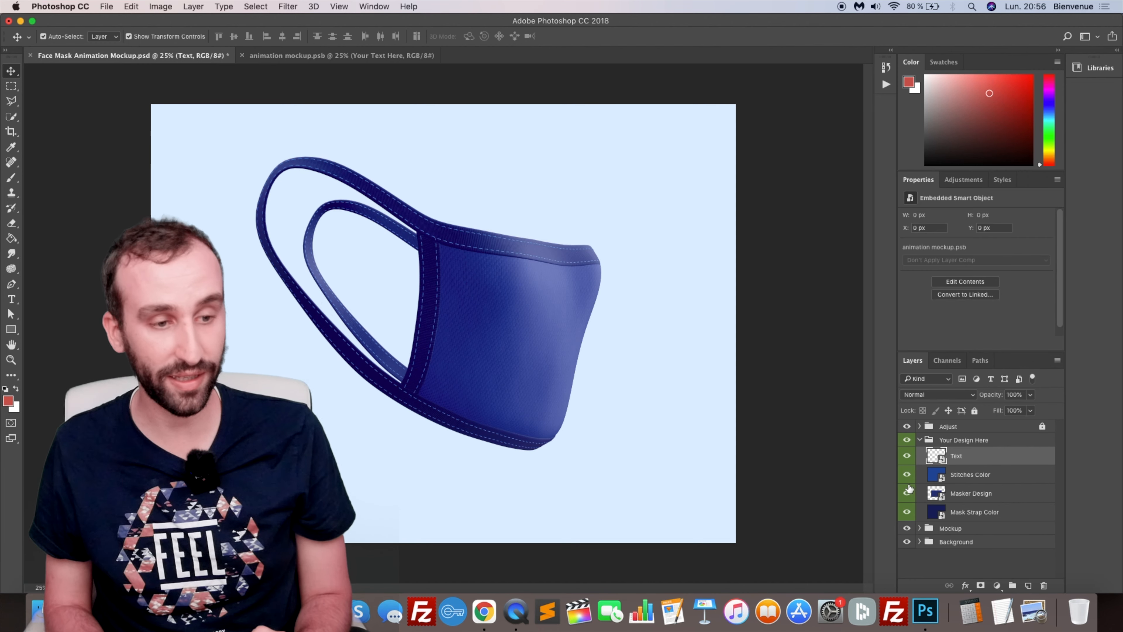
Open the Masker Design smart object's contents, then switch to Chrome and copy the Where's Waldo beach wallpaper.
click(964, 493)
double_click(944, 497)
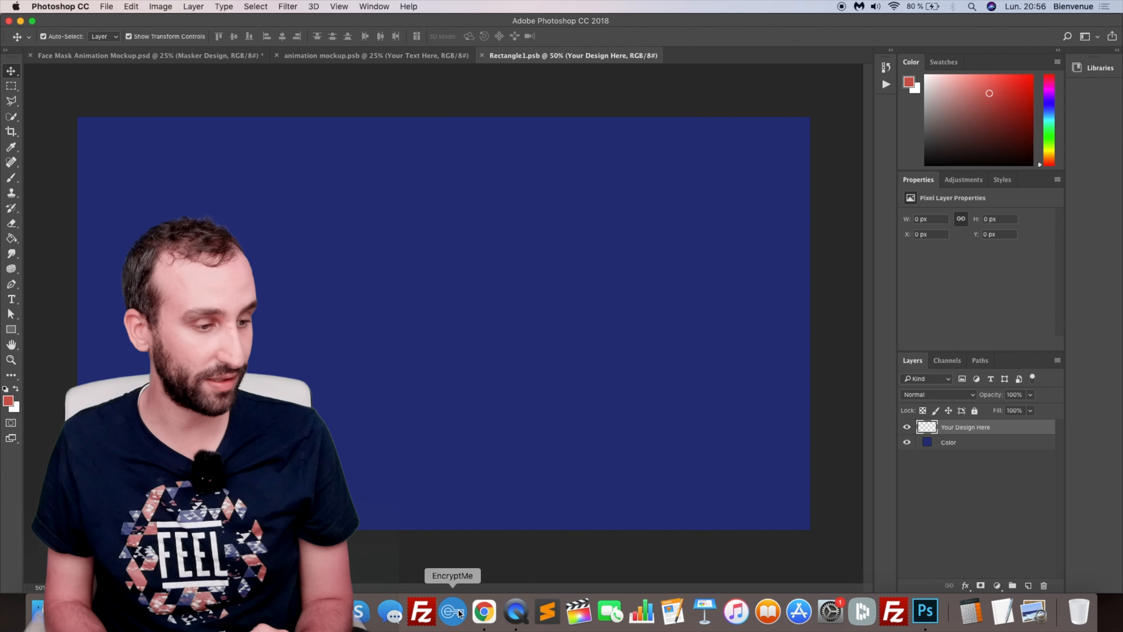
click(484, 612)
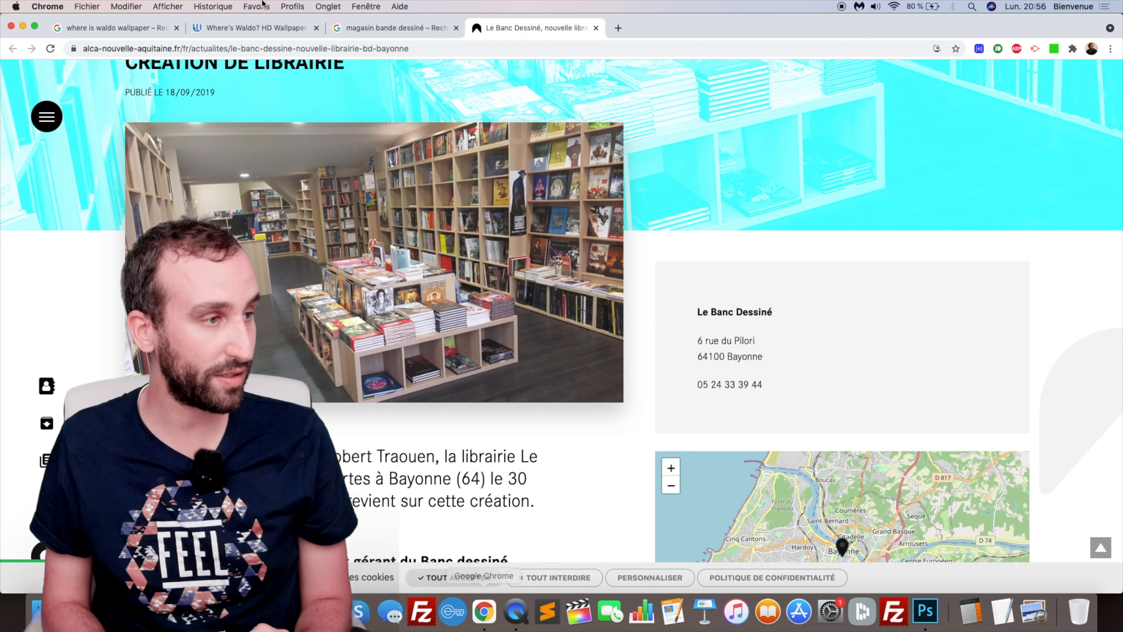
click(277, 28)
scroll(535, 406, down, 5)
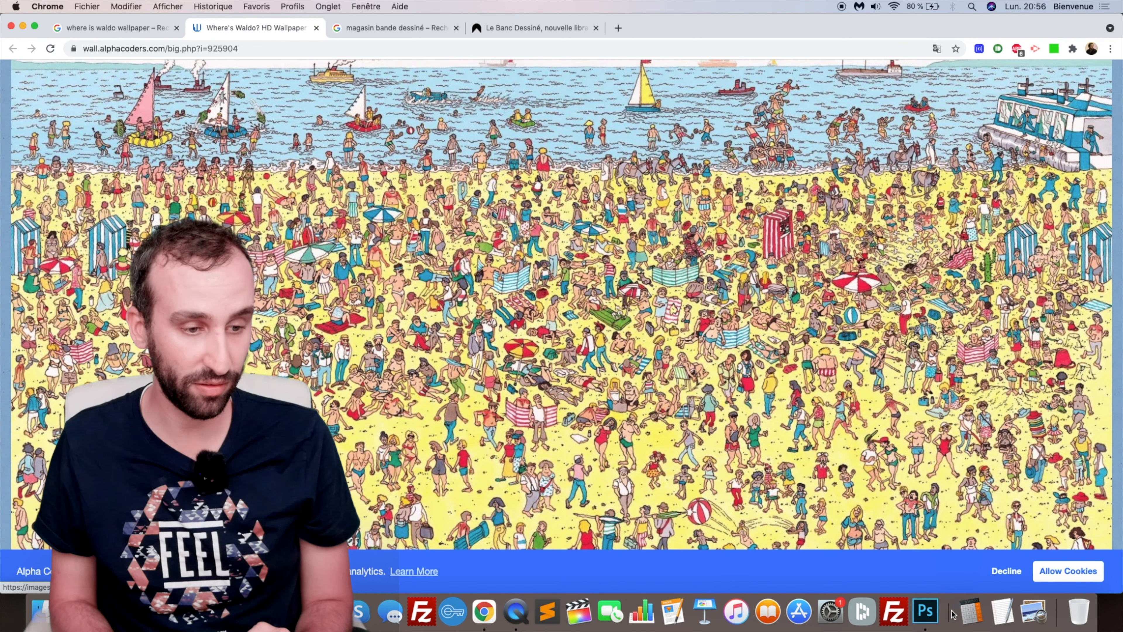
Back in Photoshop, paste the wallpaper into the Your Design Here layer, fill the canvas width with it and position it at Y -40 px.
click(926, 618)
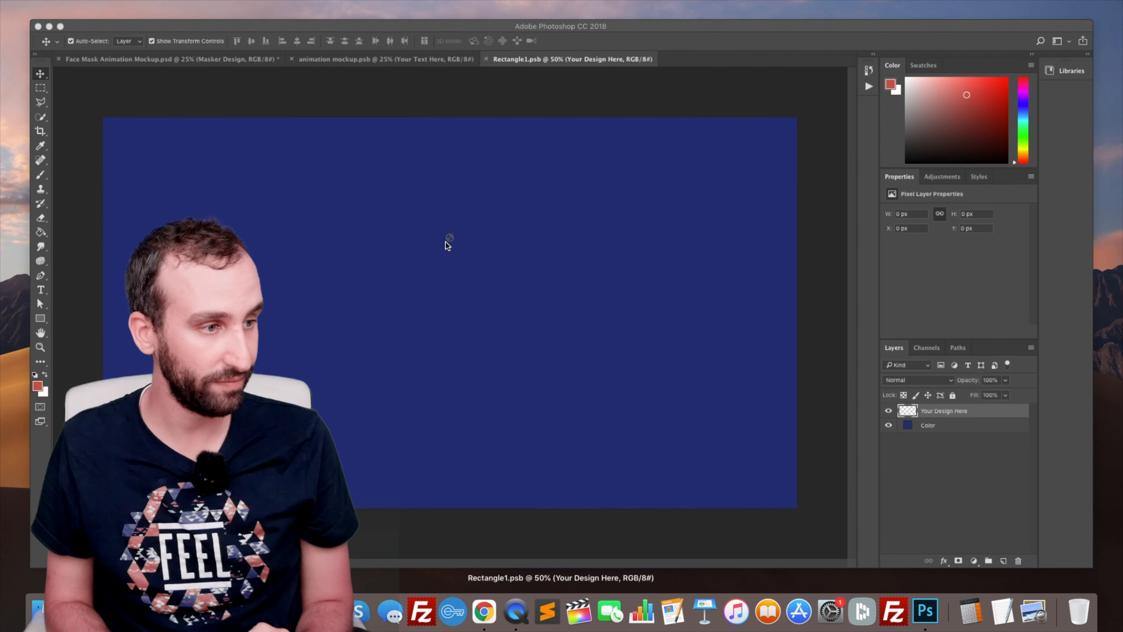
key(super+v)
drag(490, 297, 411, 310)
drag(640, 481, 835, 566)
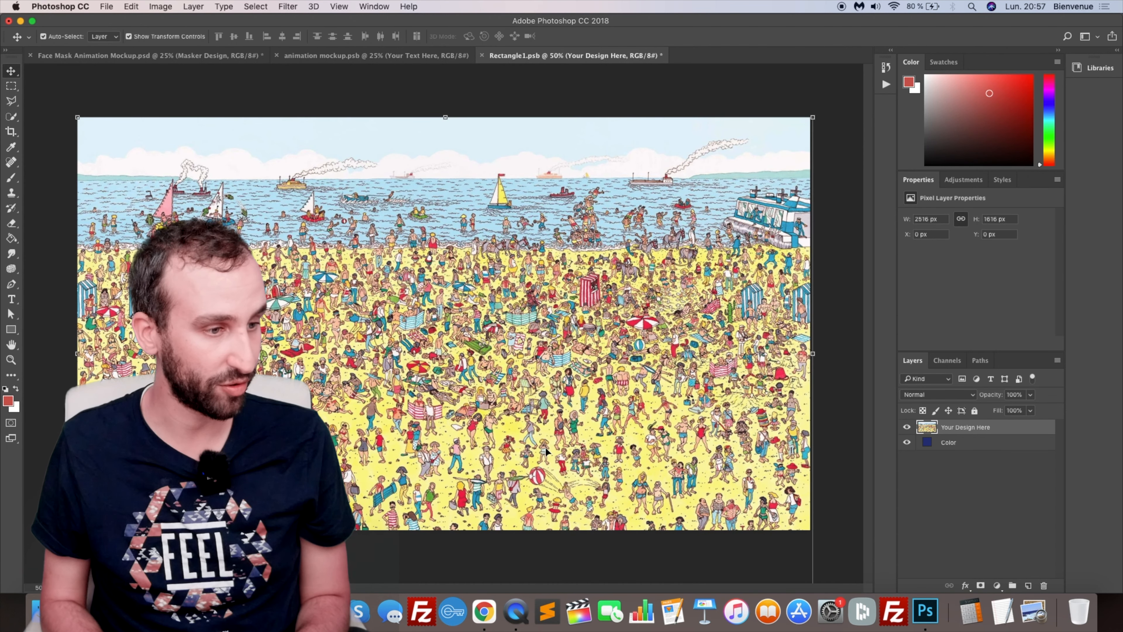
drag(547, 451, 546, 438)
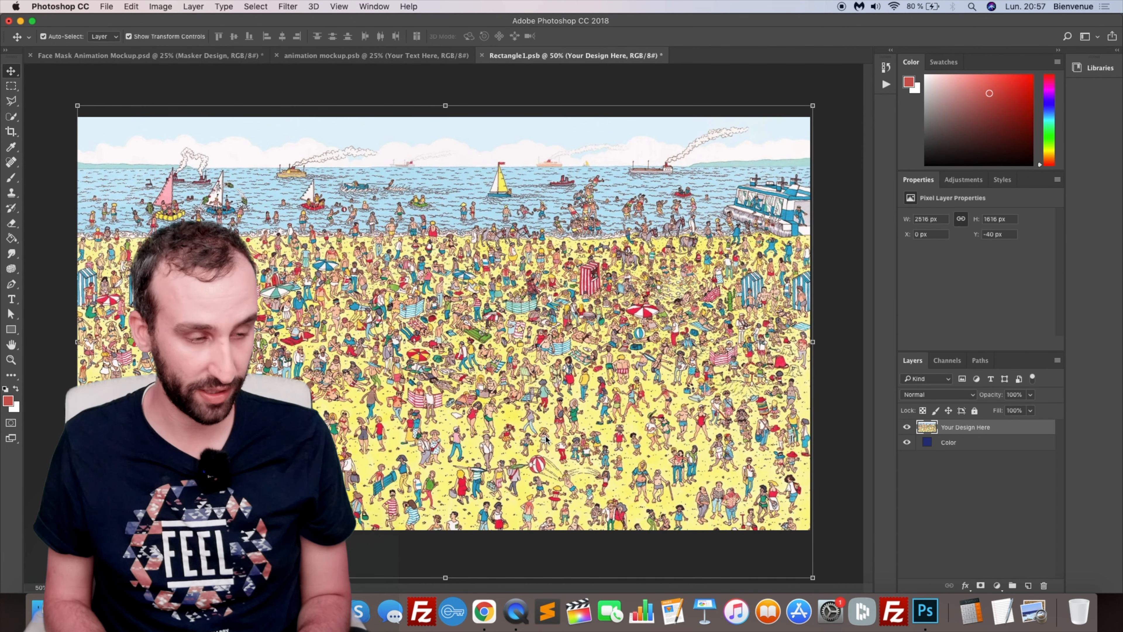
Save the mask design and return to the mockup document to check the print on the mask up close.
key(super+s)
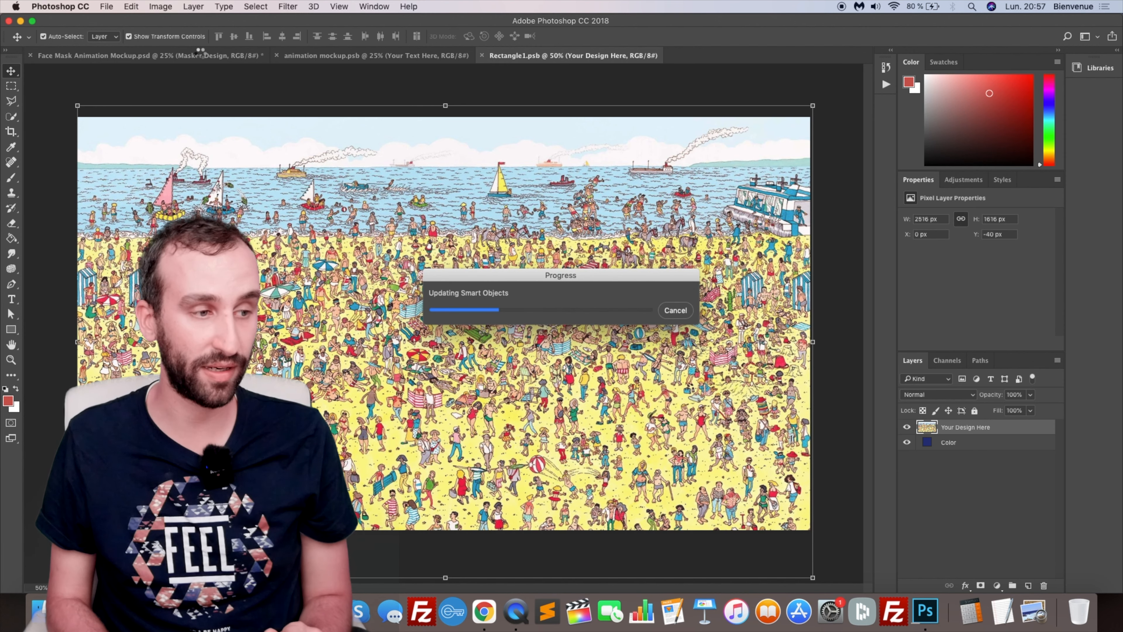
click(200, 53)
click(530, 117)
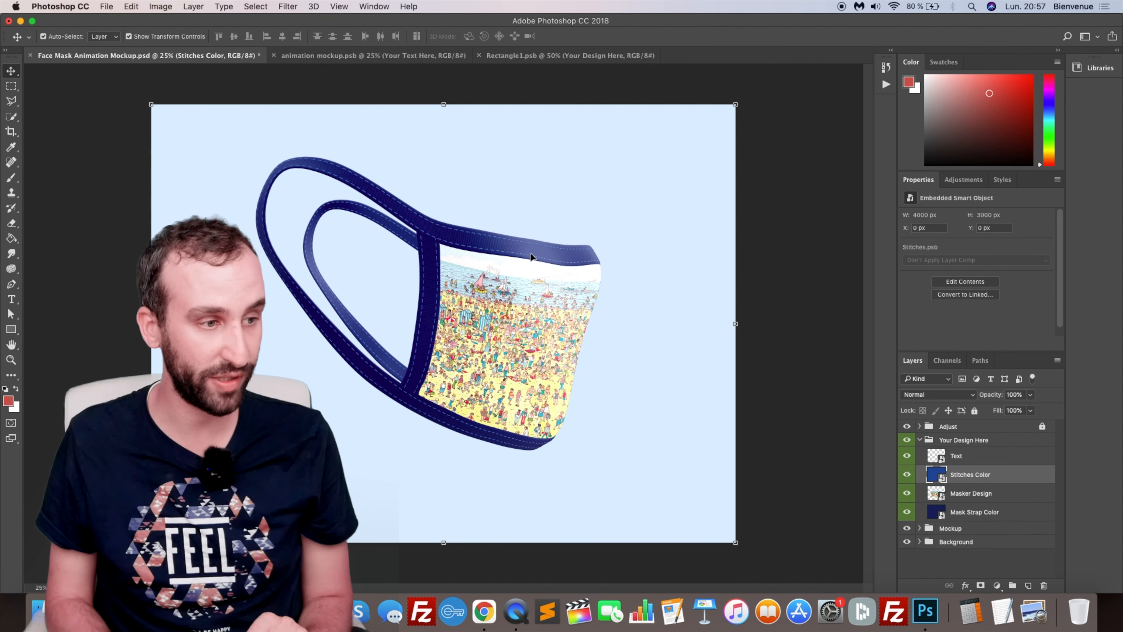
scroll(490, 242, up, 5)
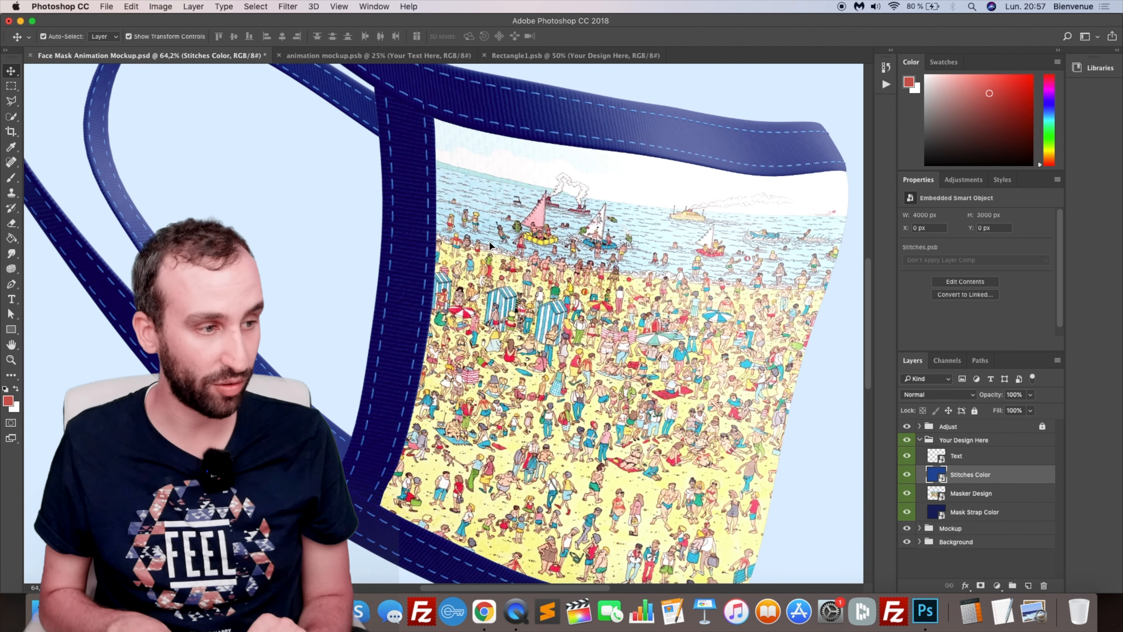
scroll(490, 242, down, 1)
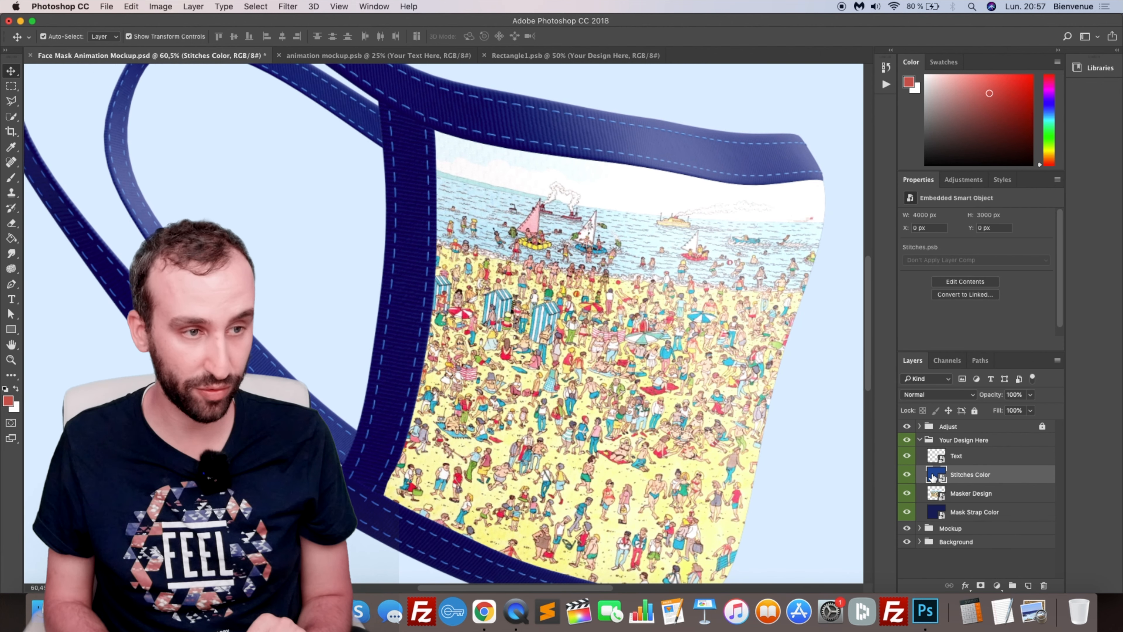
Open the Mask Strap Color smart object, then sample a red from the beach artwork and copy its hex code dc3454.
click(941, 519)
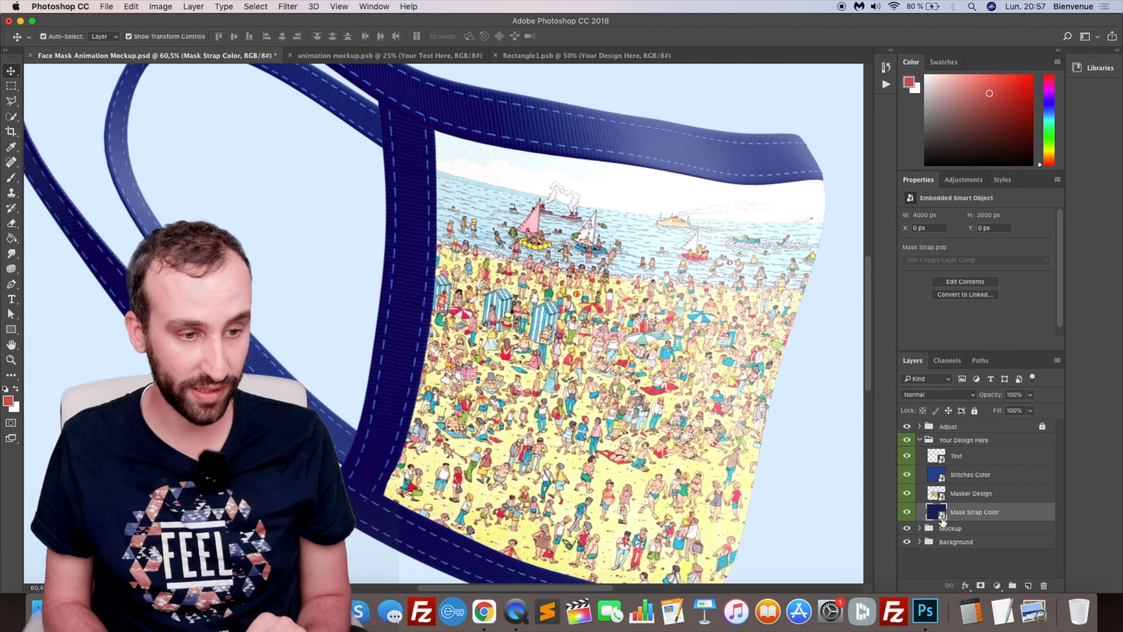
double_click(936, 512)
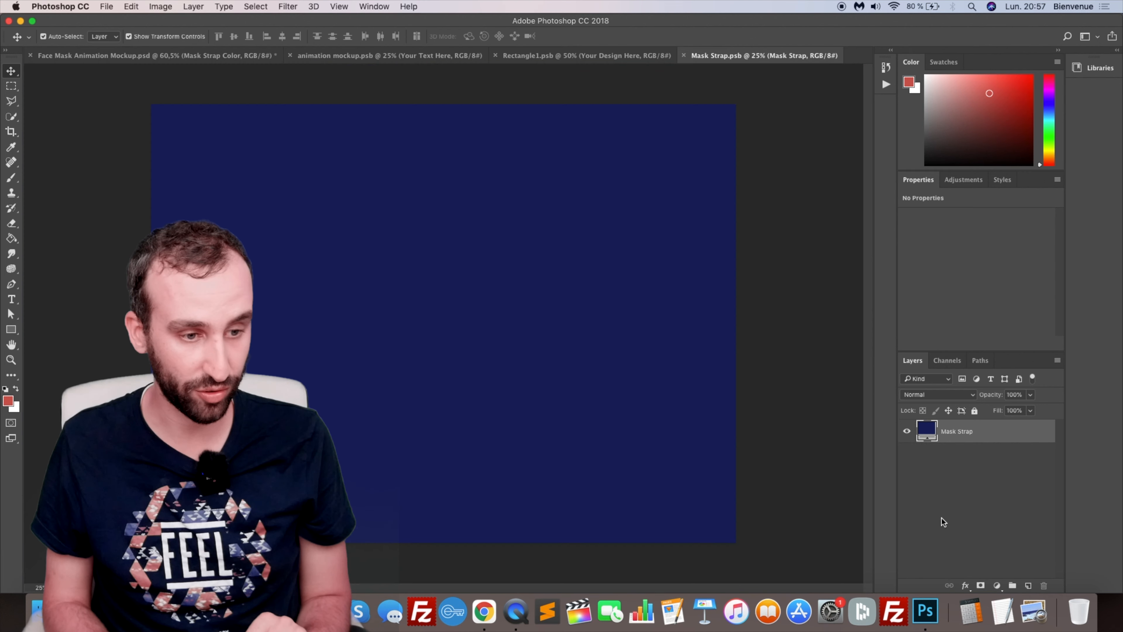
click(558, 57)
key(super+0)
scroll(659, 338, up, 8)
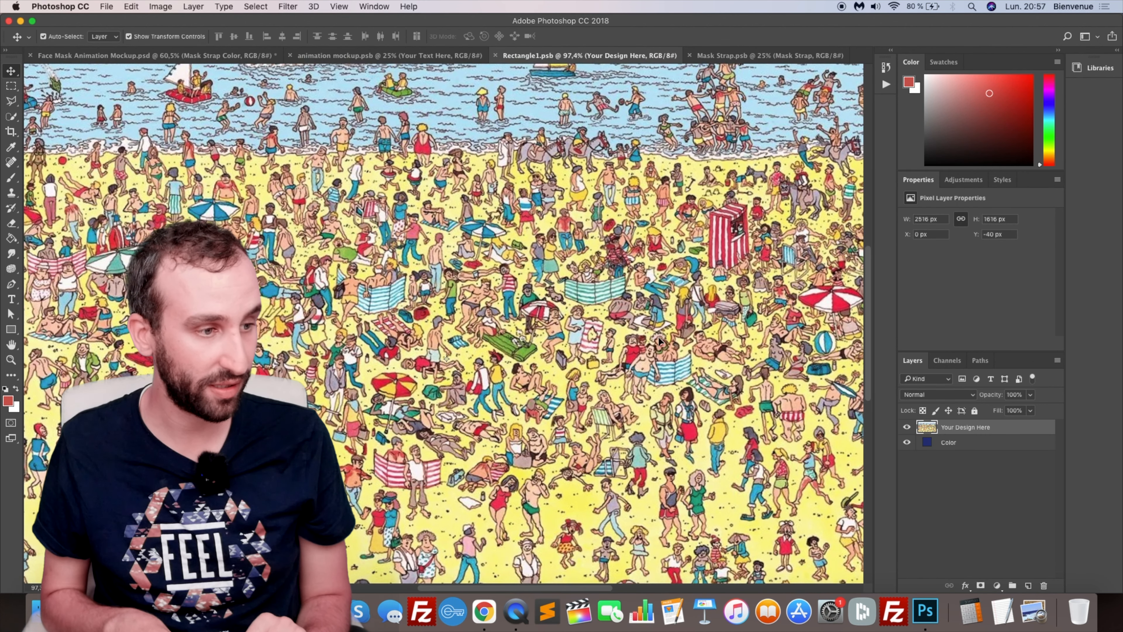
click(6, 149)
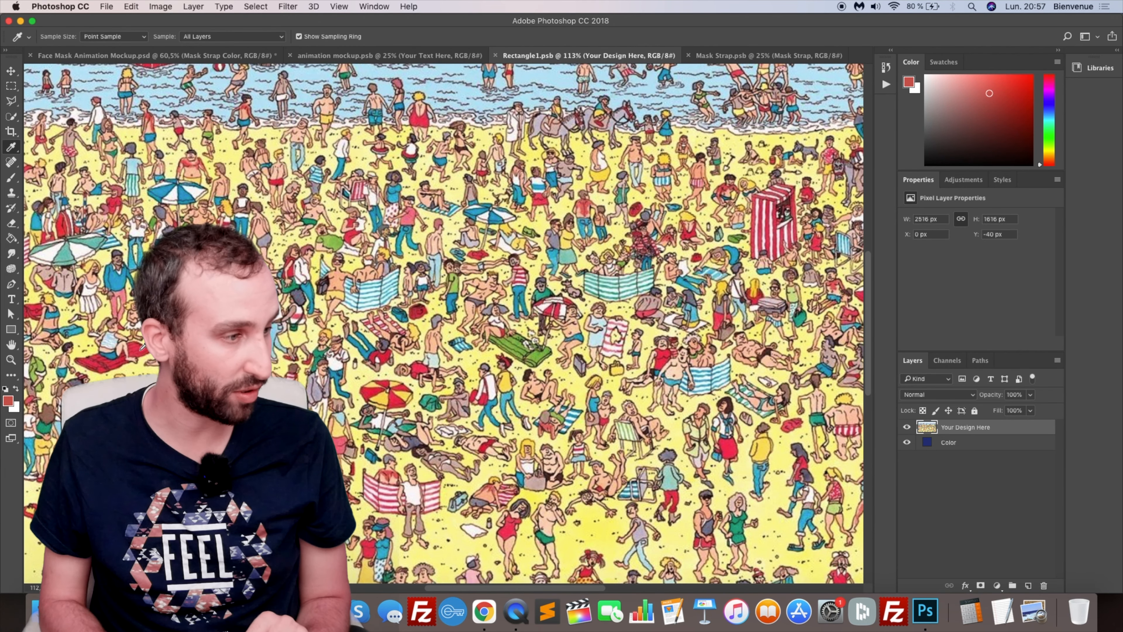
click(122, 353)
click(7, 402)
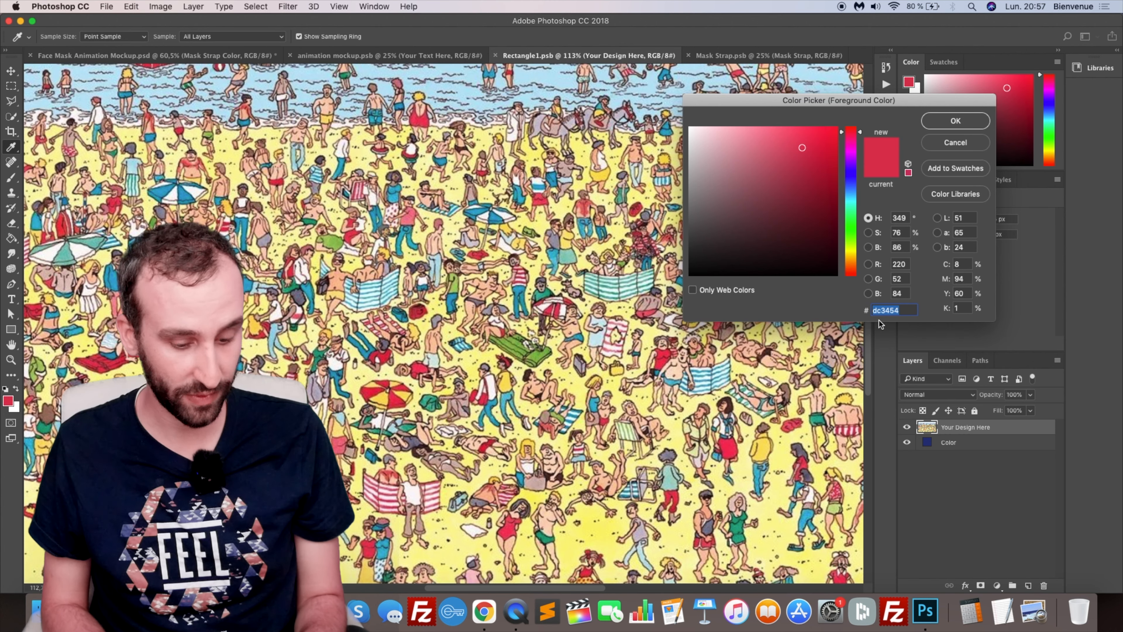
click(955, 142)
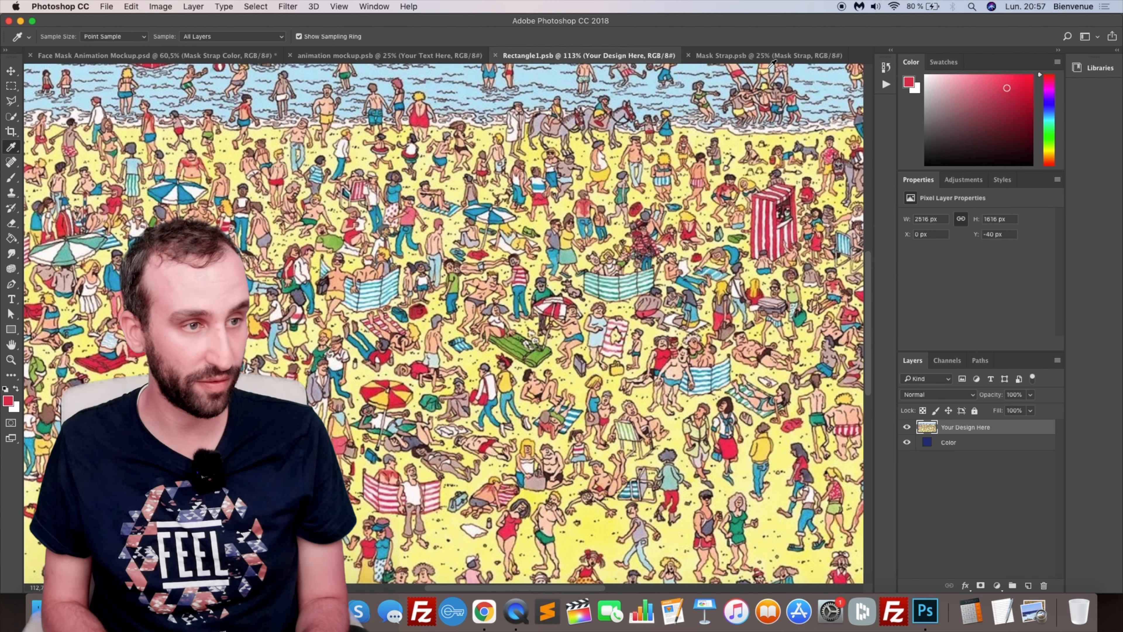
Set the Mask Strap fill colour to dc3454, save it and return to the face mask mockup.
click(763, 58)
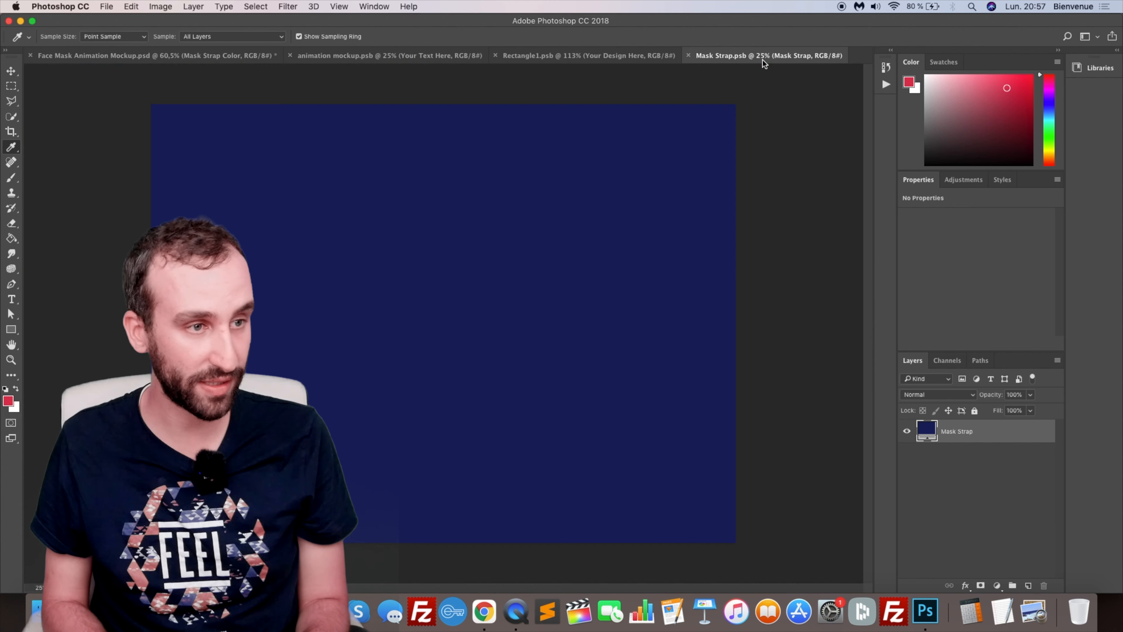
double_click(927, 432)
click(909, 82)
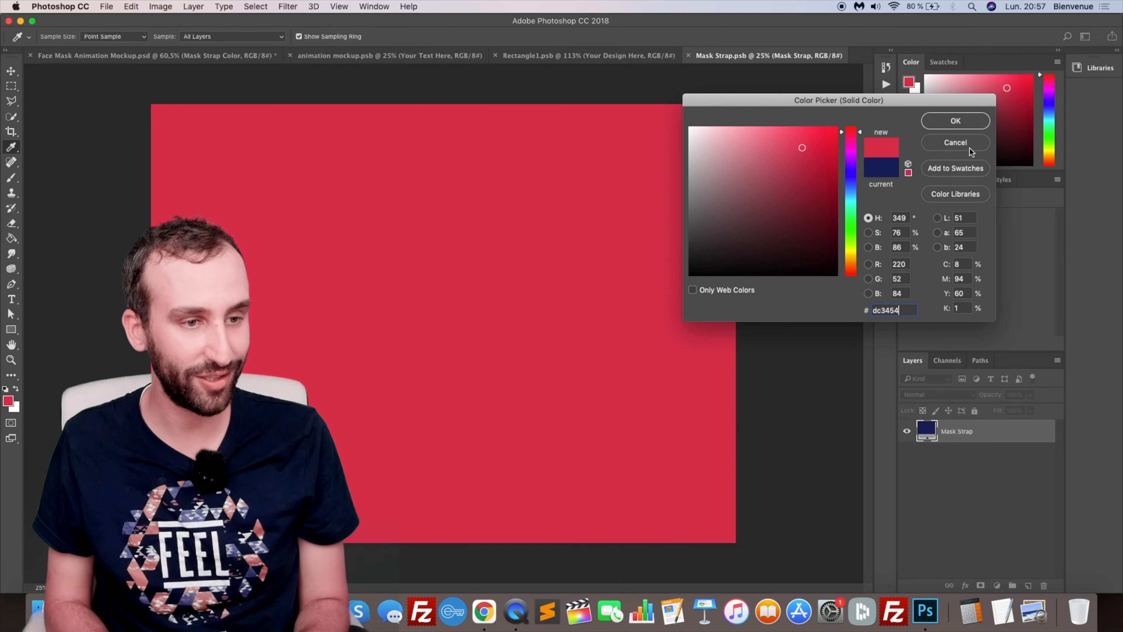
click(956, 120)
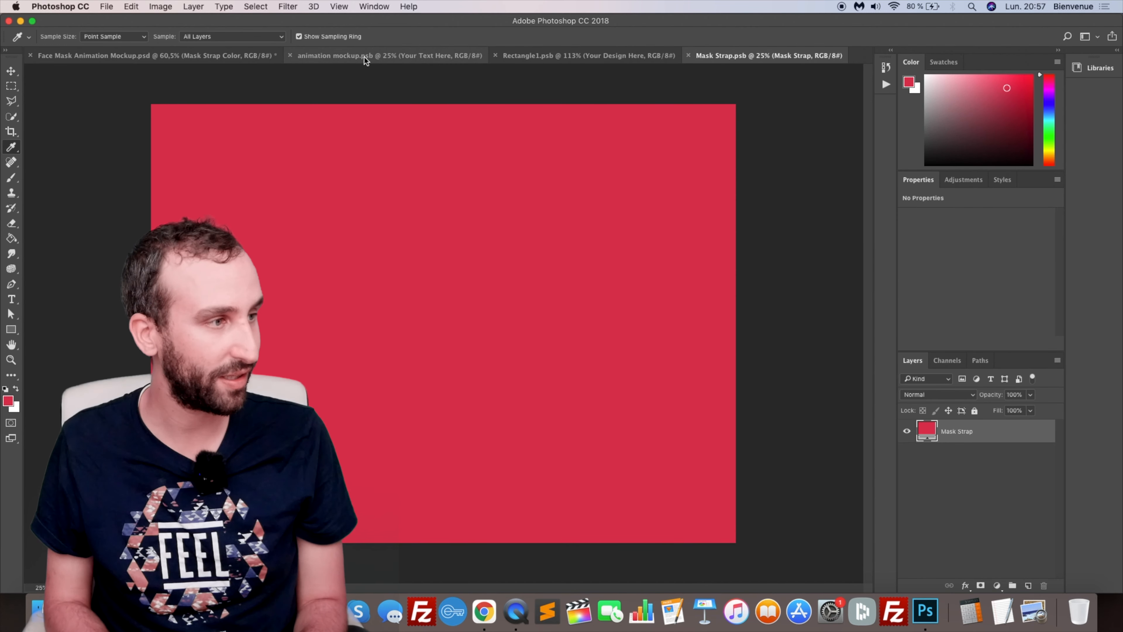
click(141, 55)
scroll(531, 206, down, 3)
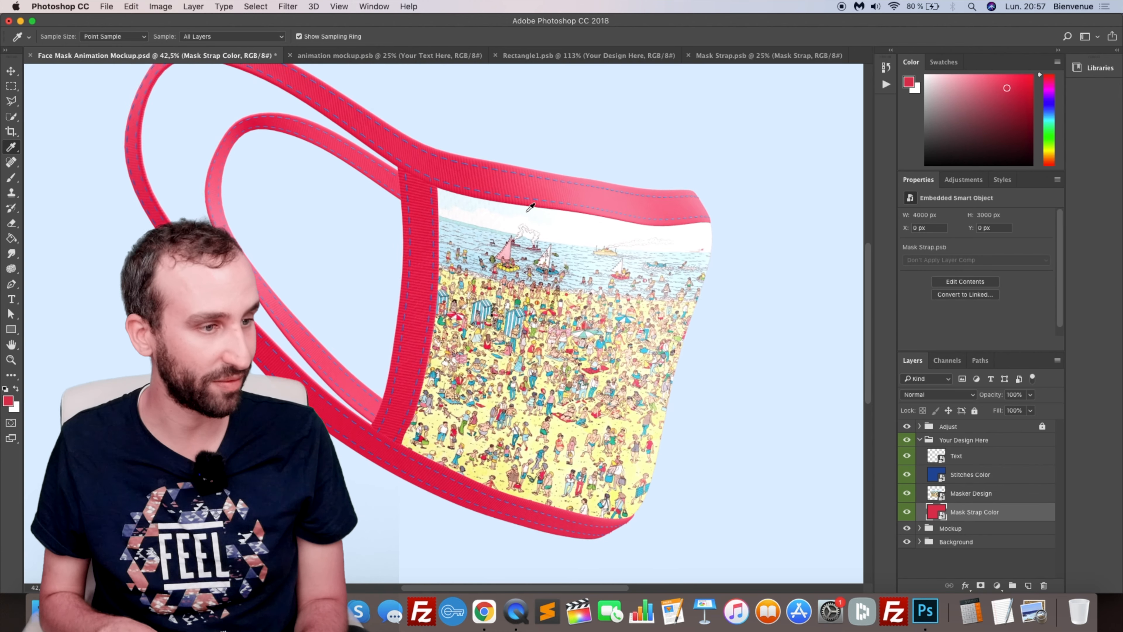
Open the Stitches Color smart object, change its fill to white, save it and return to the mockup.
double_click(941, 478)
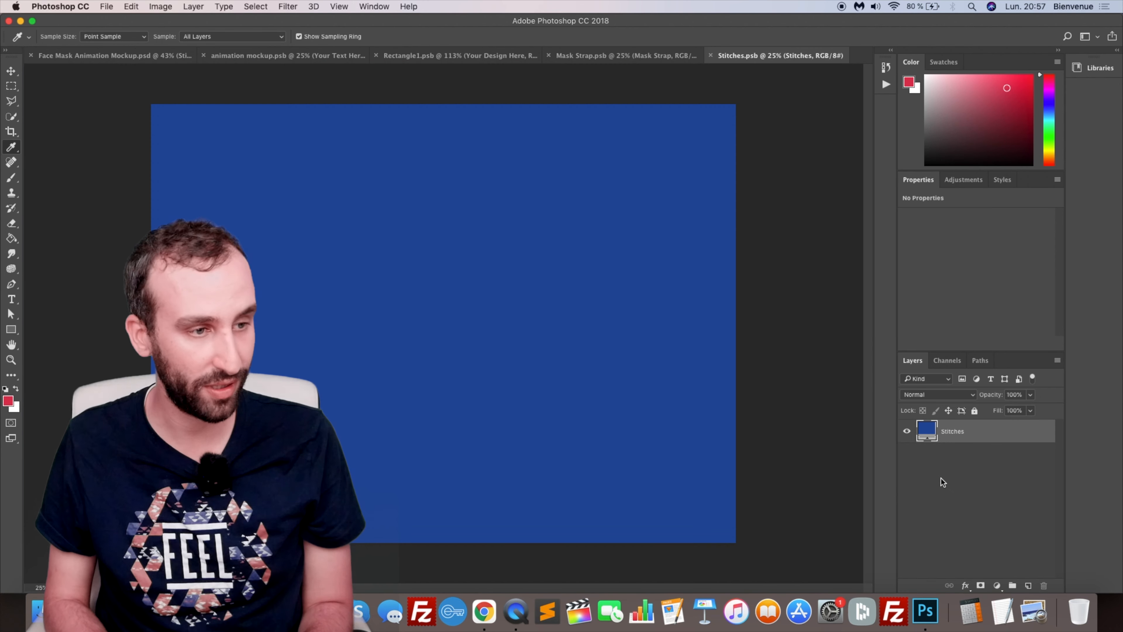
double_click(928, 431)
drag(722, 210, 556, 5)
key(Return)
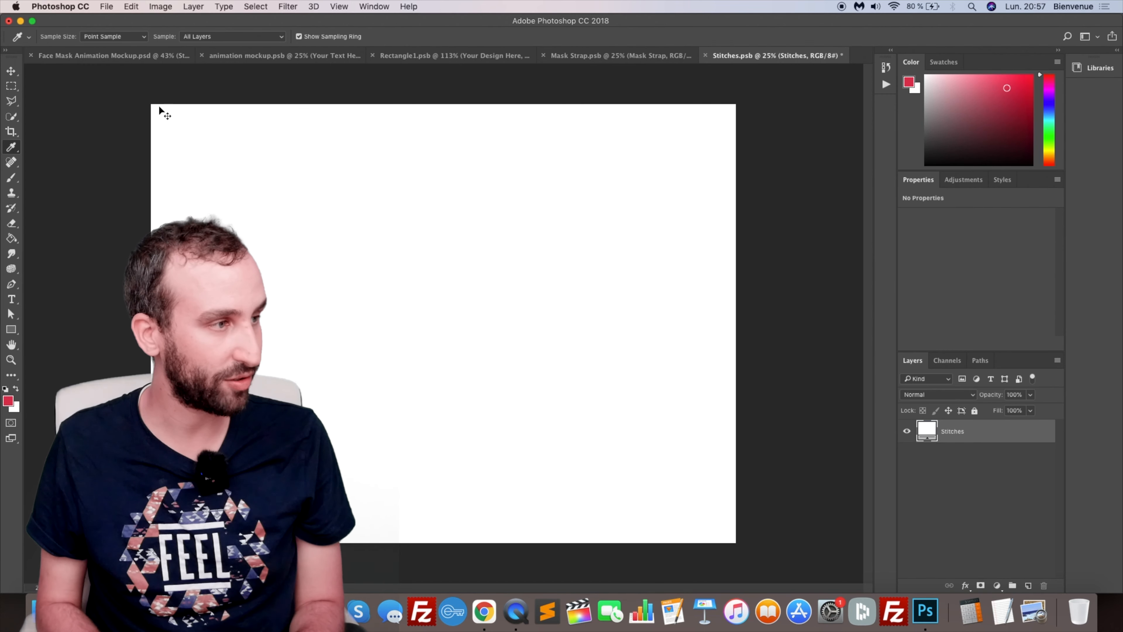
key(super+s)
click(123, 60)
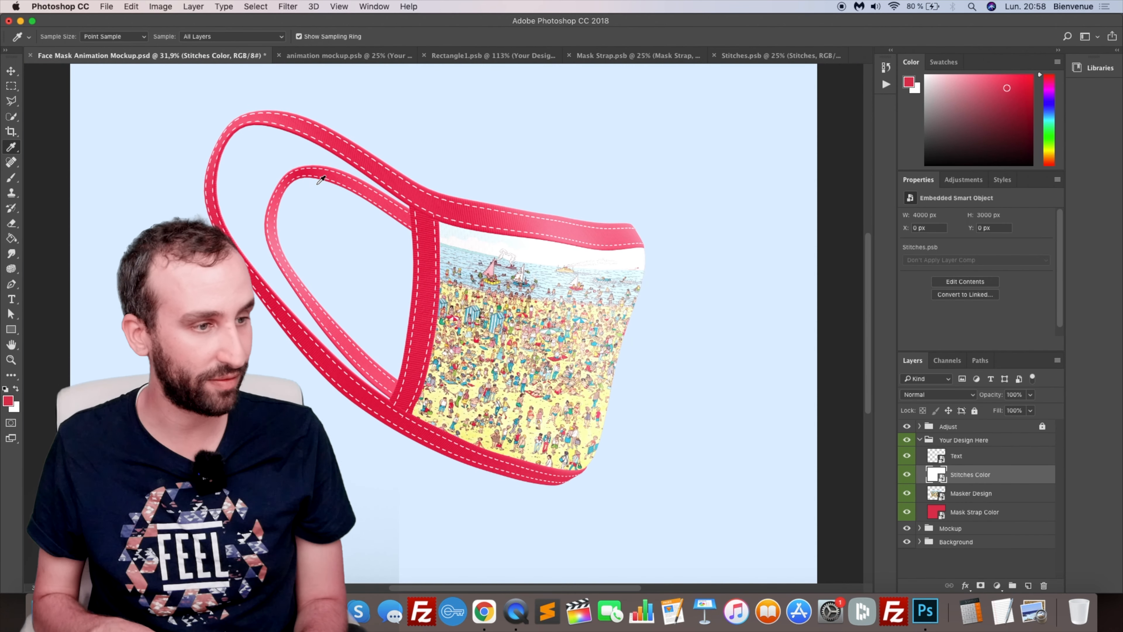
Hide the Background group to preview the mask on transparency, then show the group again.
scroll(318, 184, down, 3)
click(906, 544)
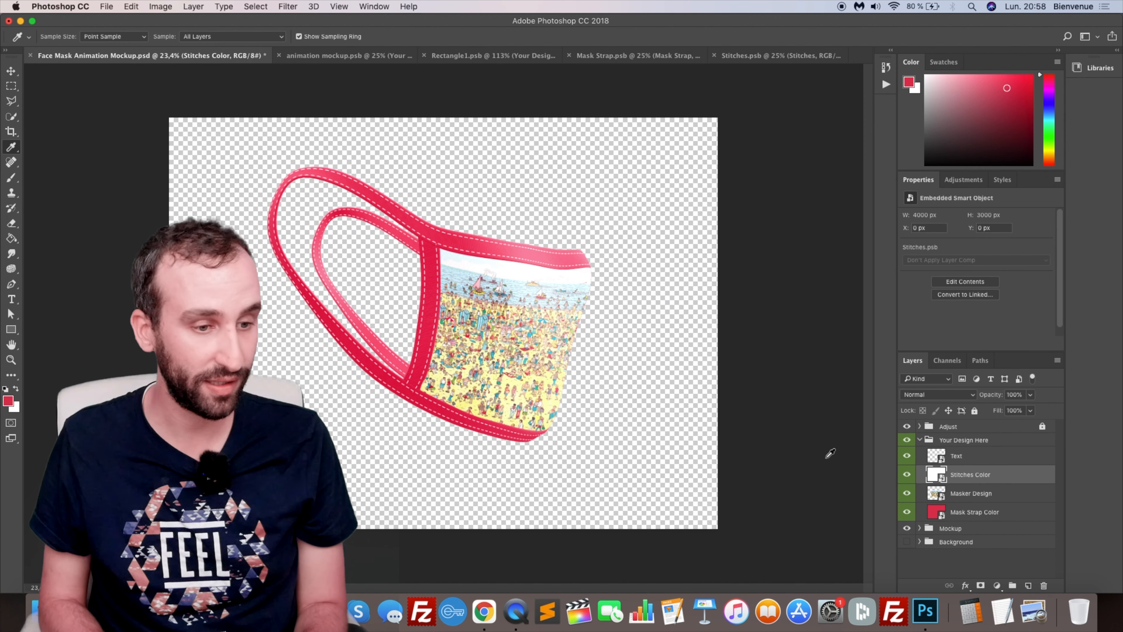
click(907, 542)
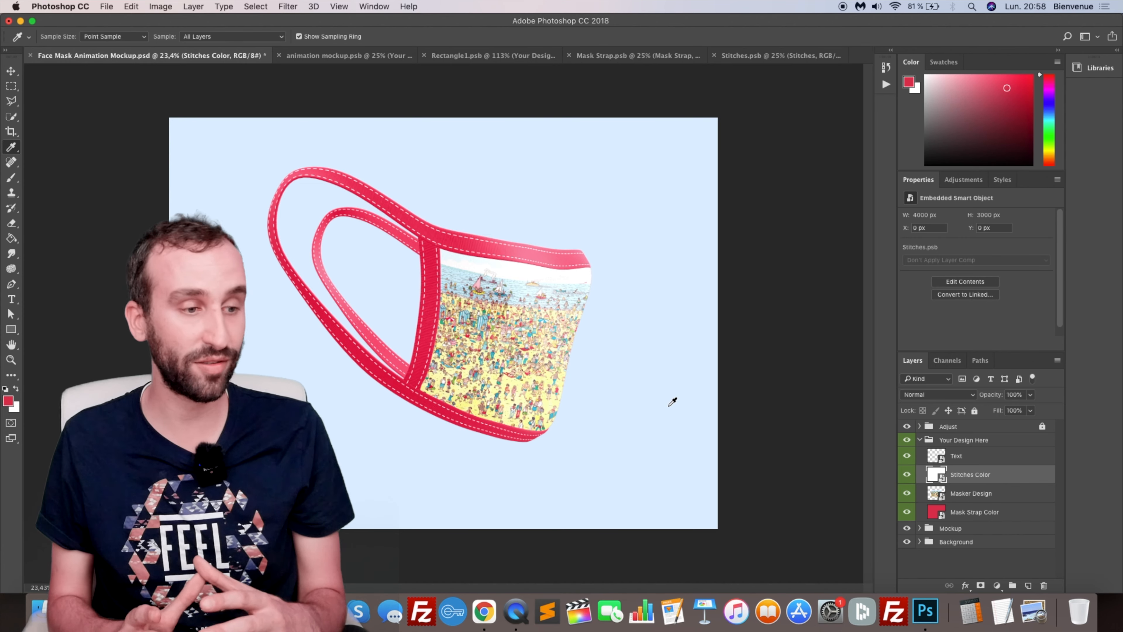
Switch to Chrome, bring the comic bookshop photo into the Photoshop mockup as a layer, and move it into the Background group above the blue Bg layer.
click(484, 611)
drag(328, 341, 508, 345)
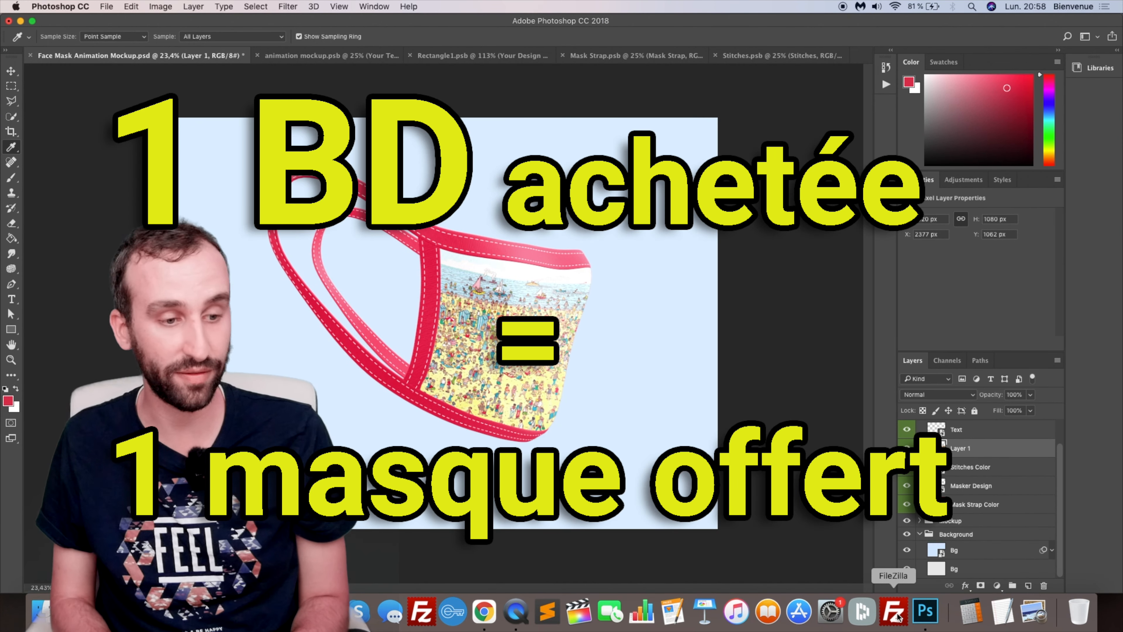
click(490, 623)
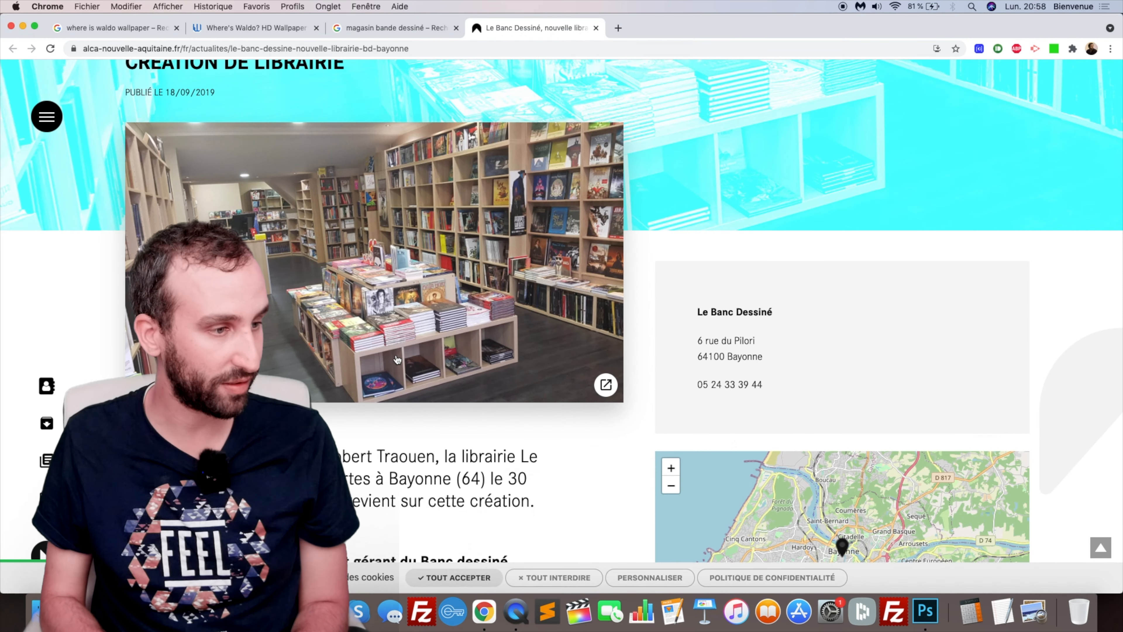
drag(436, 353, 526, 359)
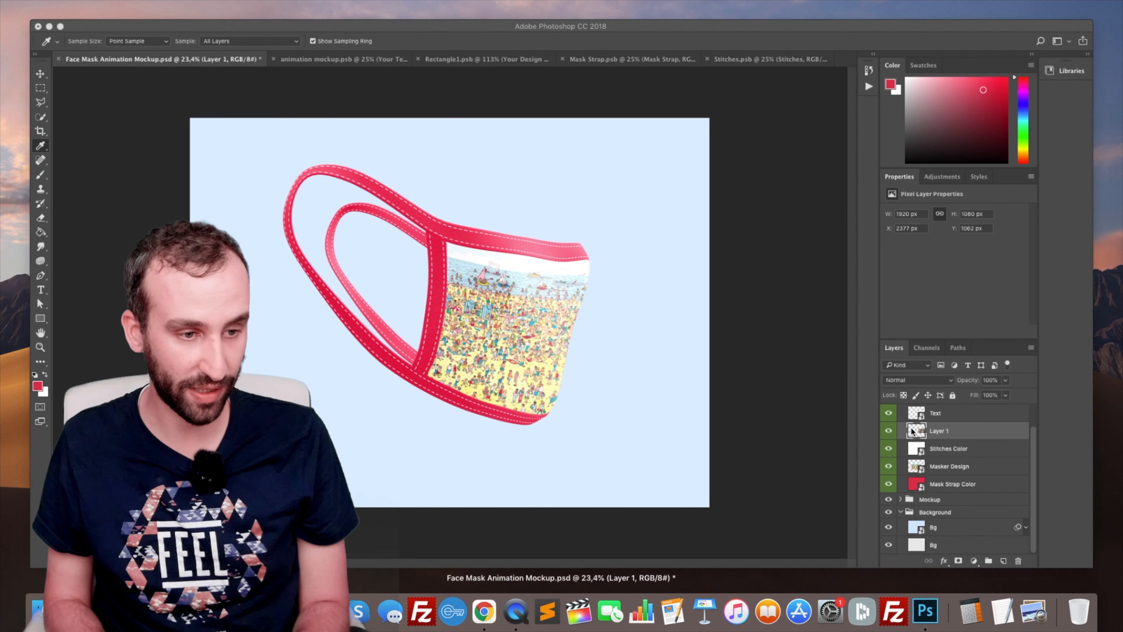
click(907, 451)
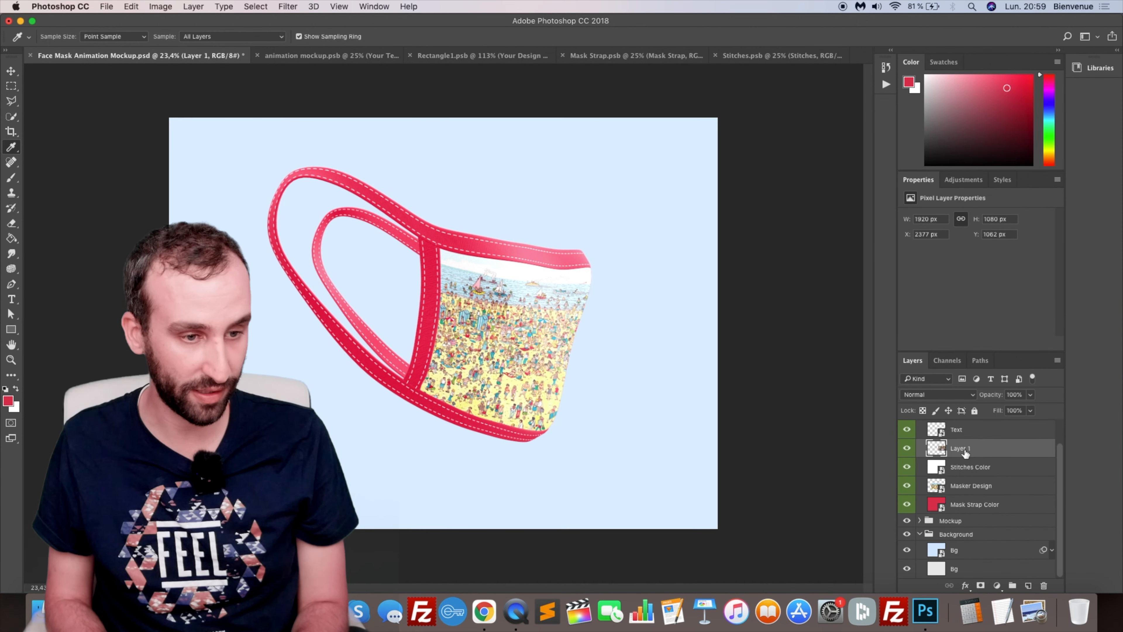
drag(966, 455, 961, 535)
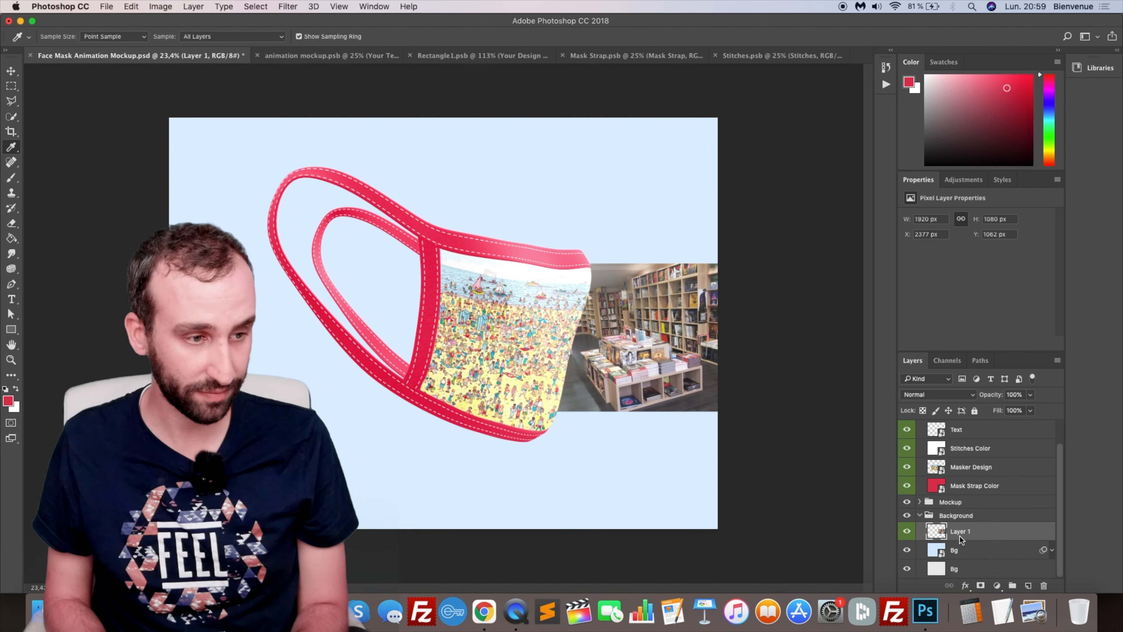
Move the bookshop photo and scale it proportionally to about 278% so it covers the whole canvas behind the mask.
click(11, 72)
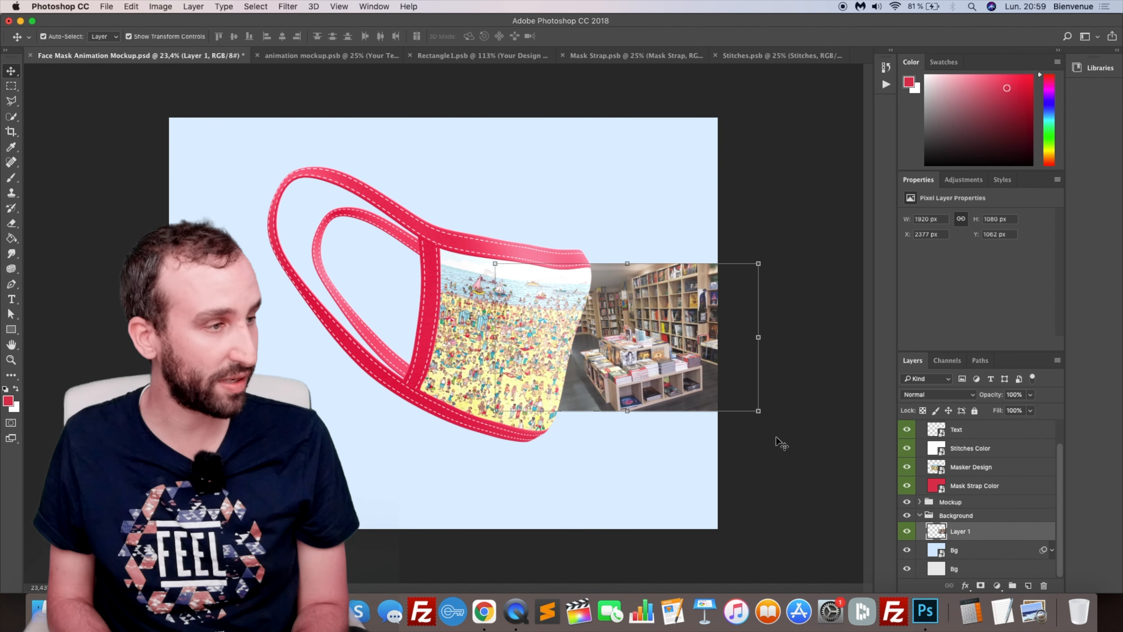
drag(646, 350, 595, 437)
drag(455, 380, 7, 70)
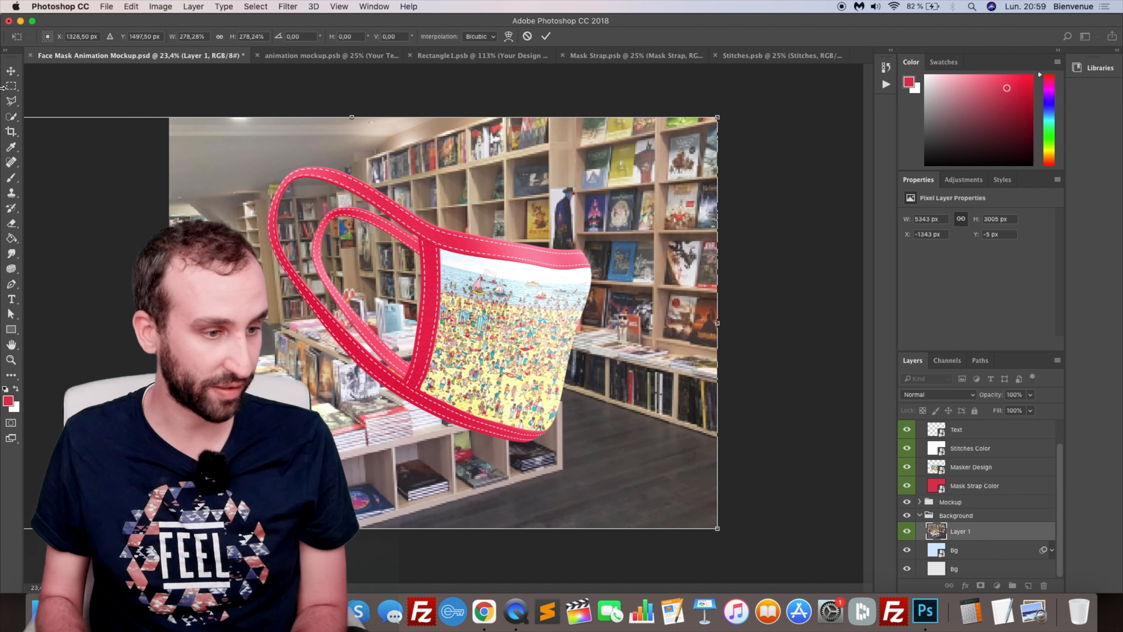
key(Return)
click(753, 291)
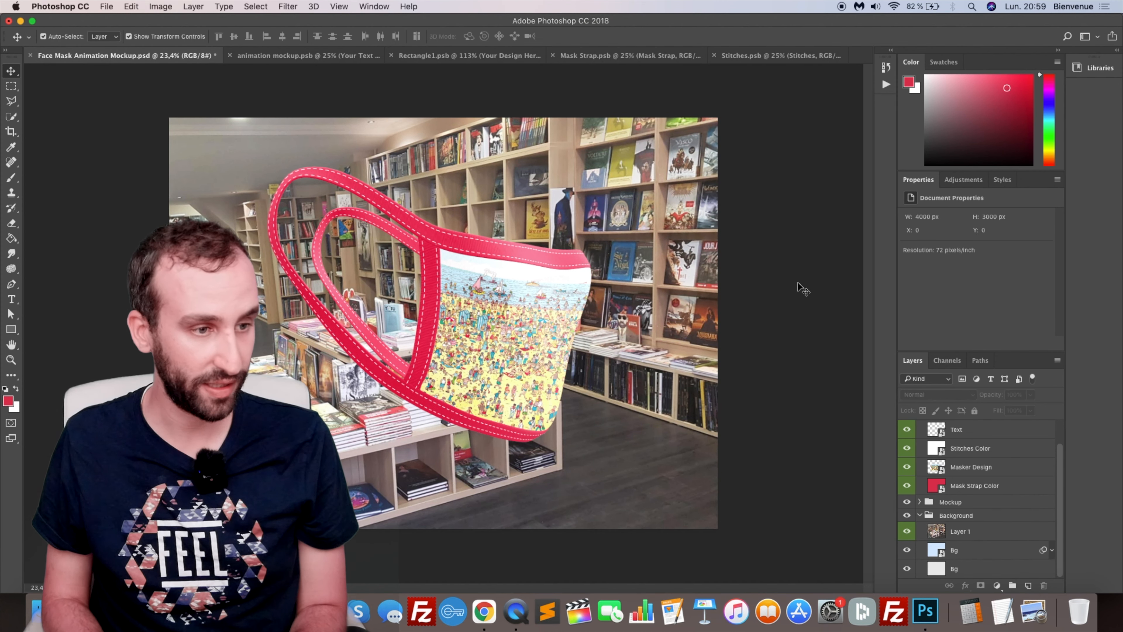
Render the mockup as a High Quality H.264 video at Film (2K) size and 30 fps in the Downloads folder.
click(107, 6)
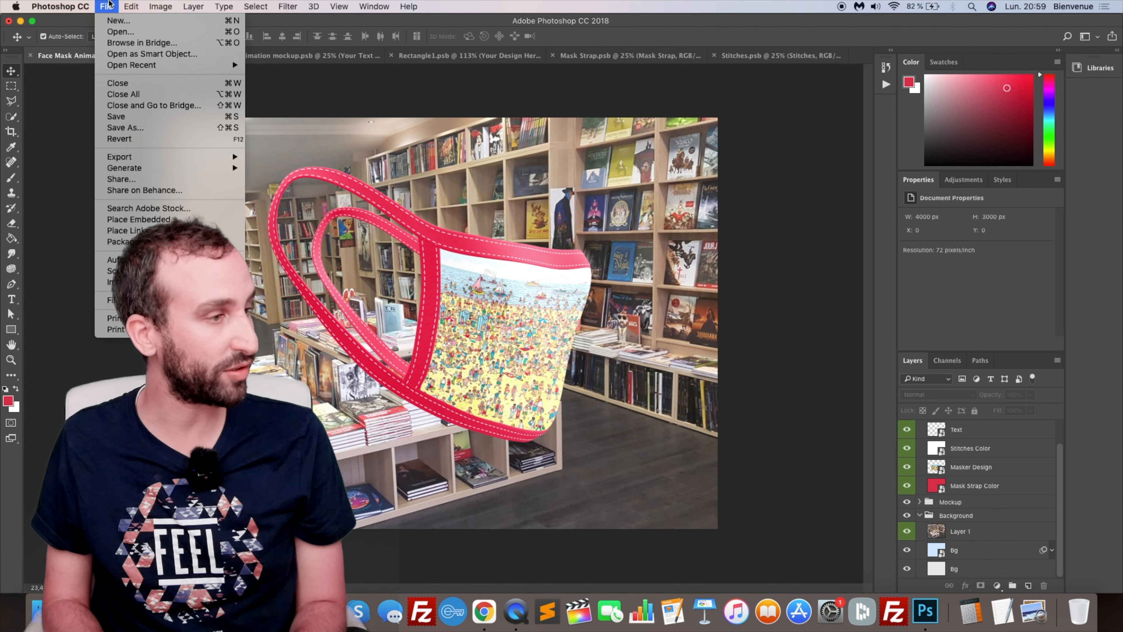
mouse_move(165, 159)
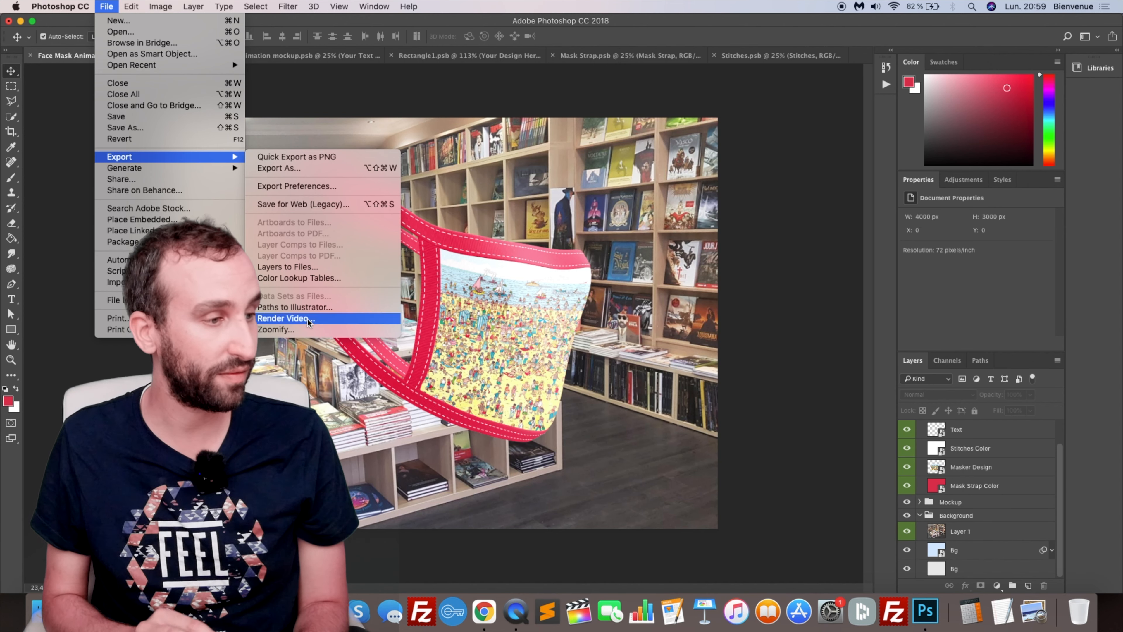
click(286, 318)
click(615, 131)
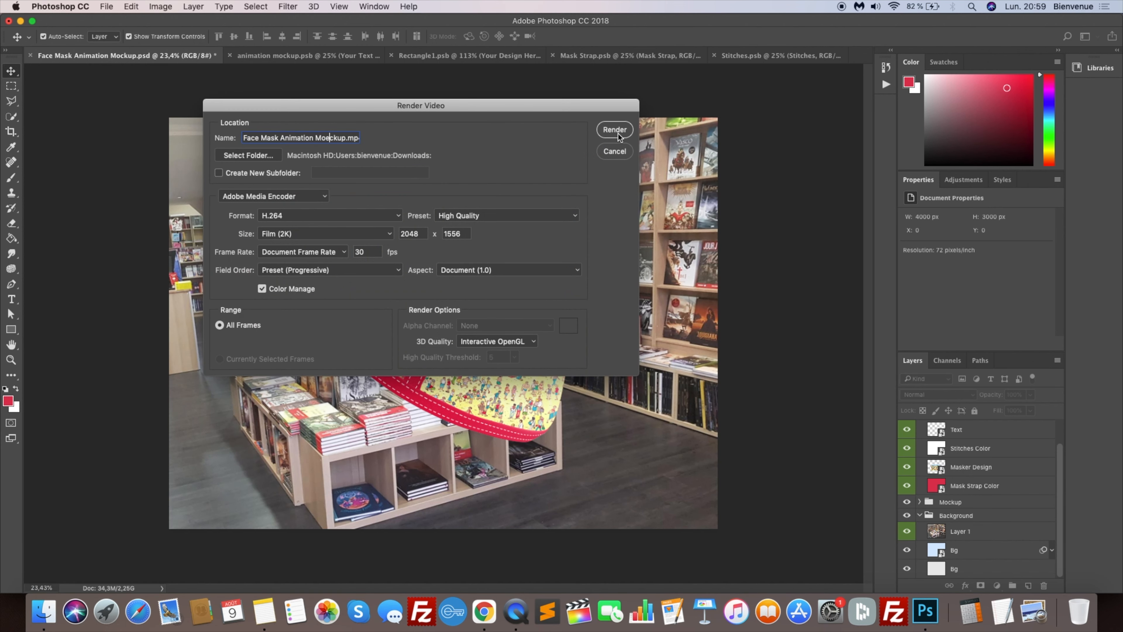